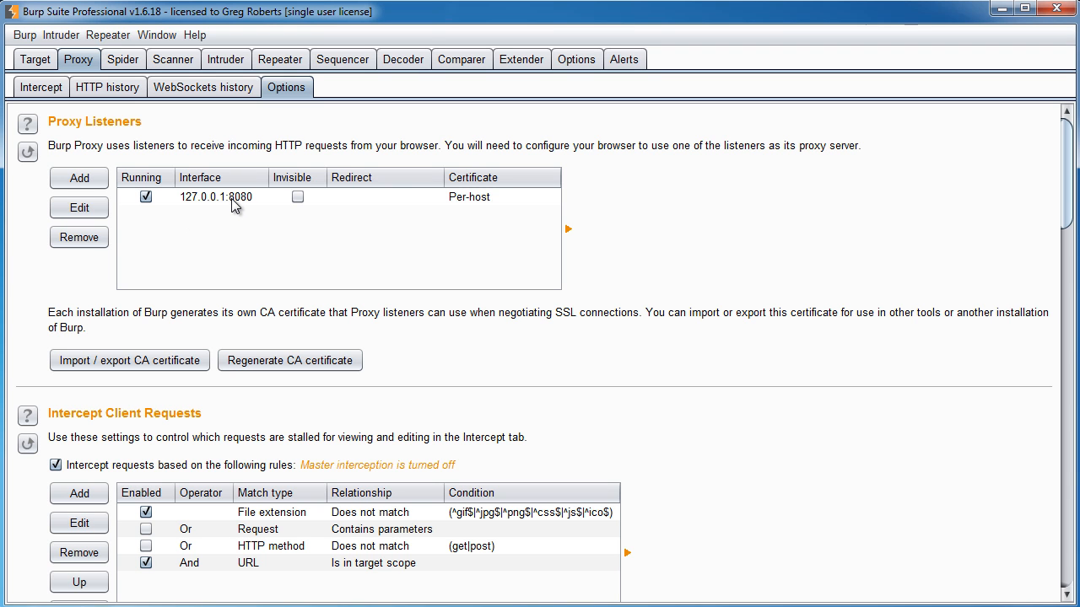
- Switch to Firefox and select manual proxy configuration in its advanced network connection settings
left_click(999, 9)
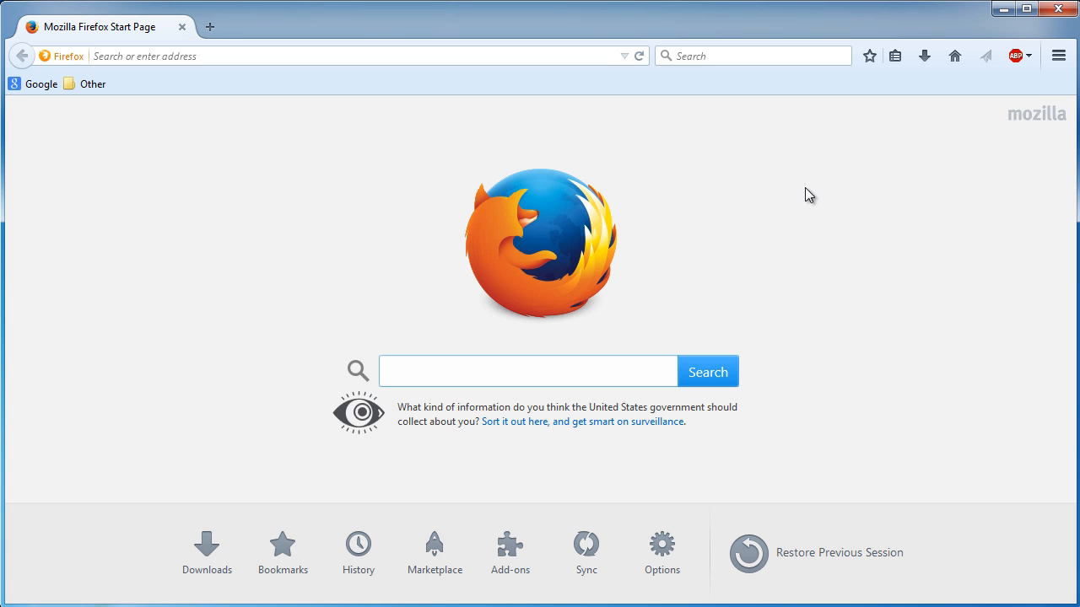
left_click(1059, 59)
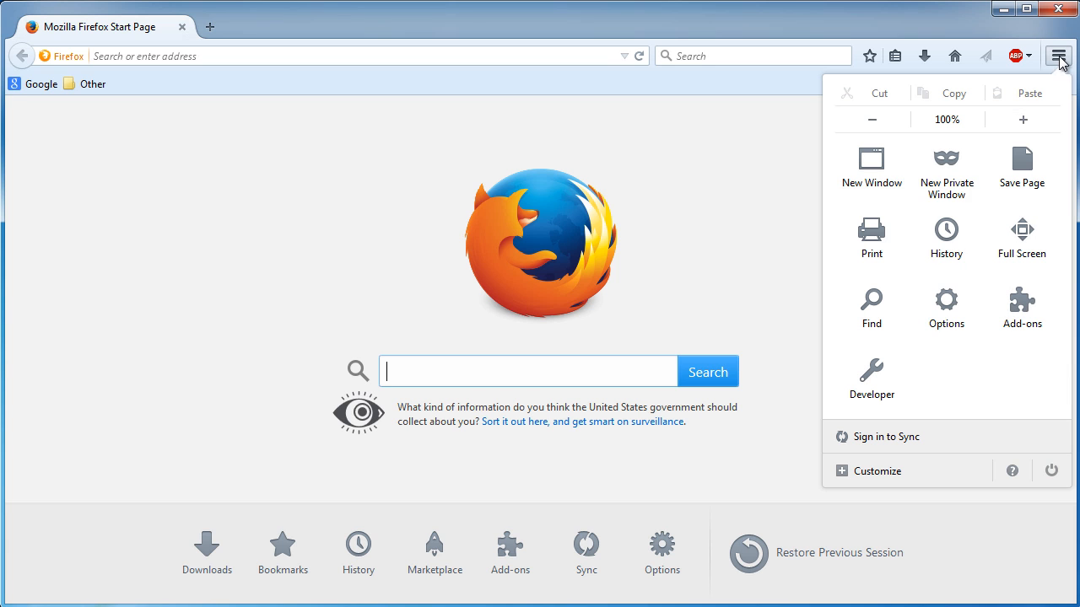
left_click(943, 297)
left_click_drag(671, 128, 658, 49)
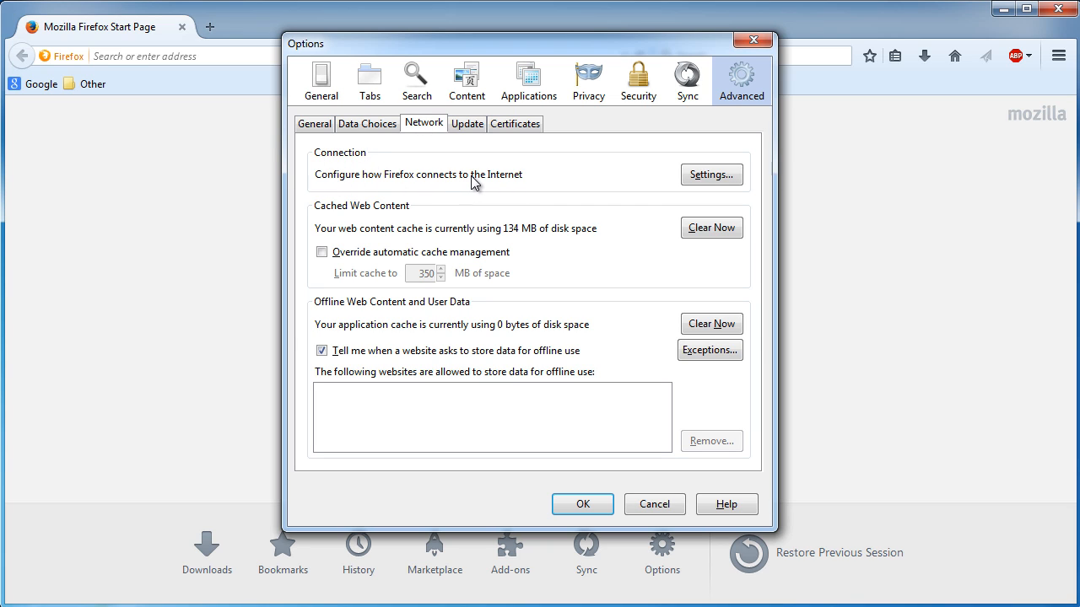
left_click(710, 179)
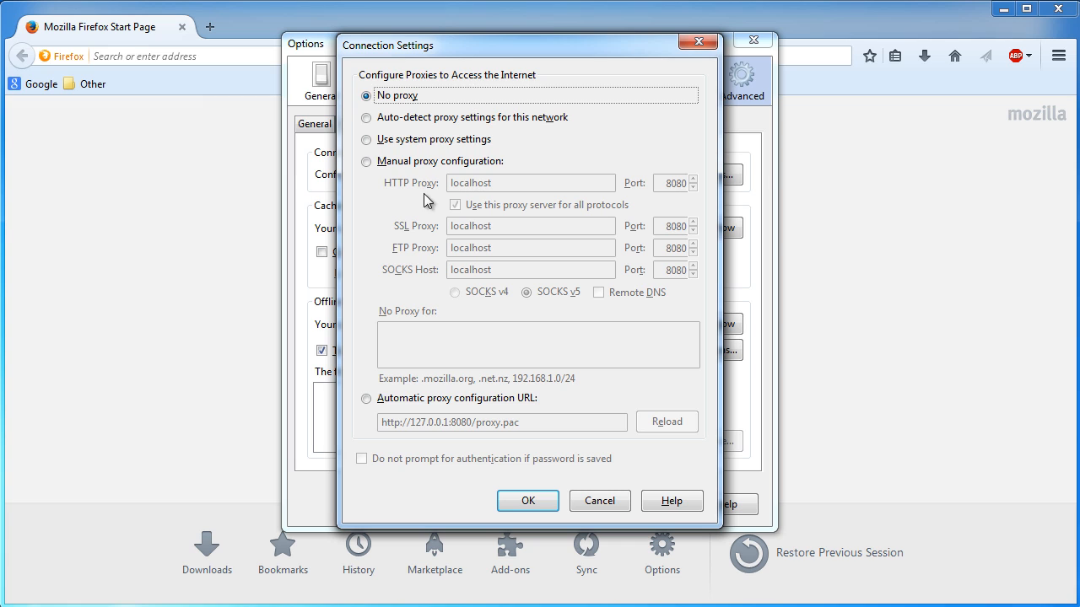
left_click(365, 161)
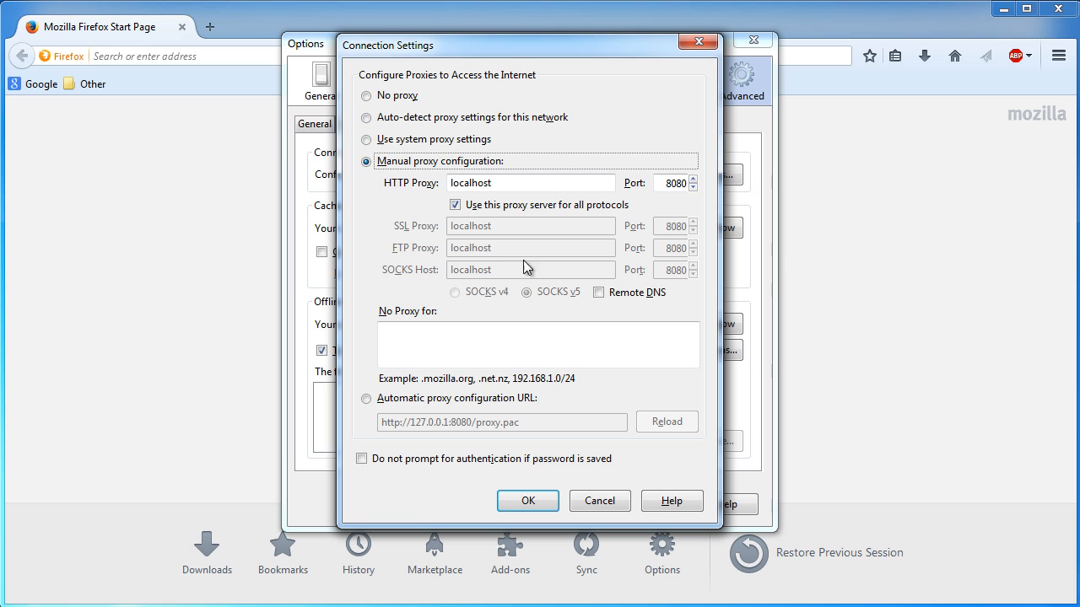
left_click(367, 97)
left_click(367, 161)
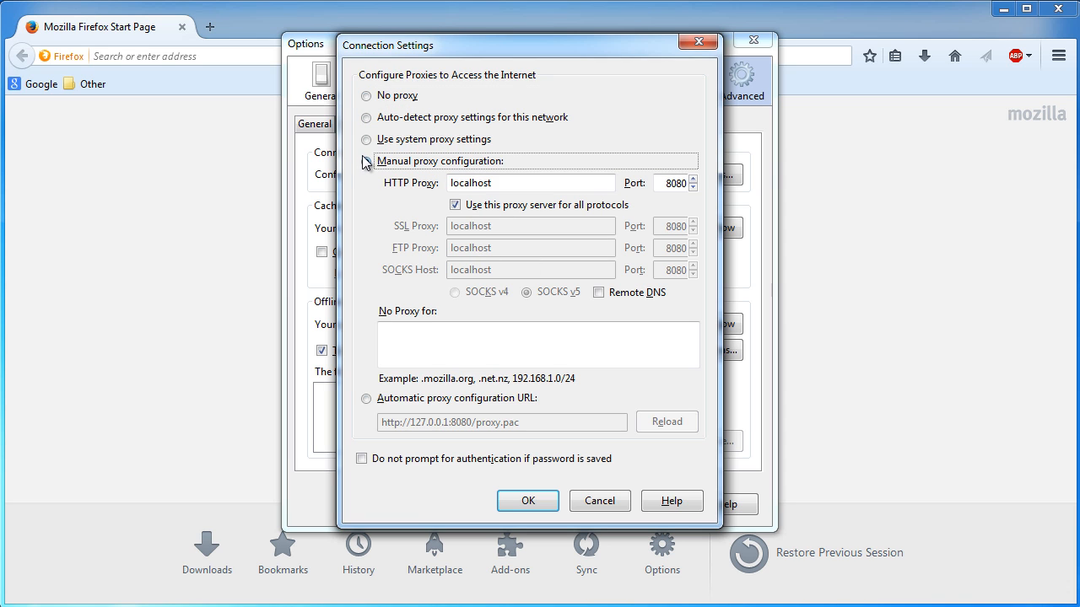
- Check Firefox's HTTP proxy host and port against the proxy listener in Burp Suite, and save the Firefox connection settings
double_click(493, 181)
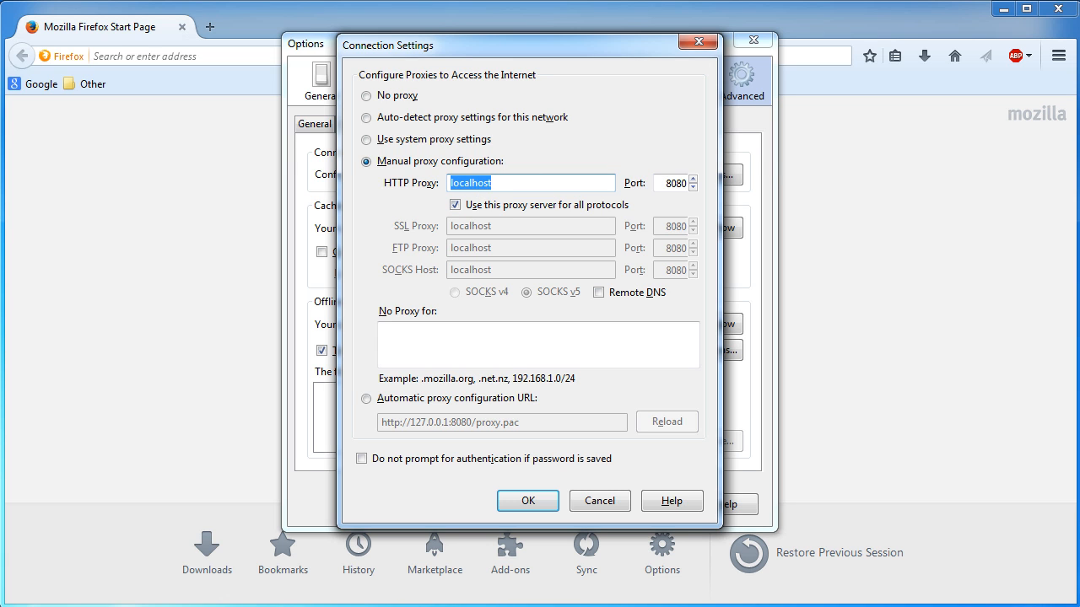
key("alt+Tab")
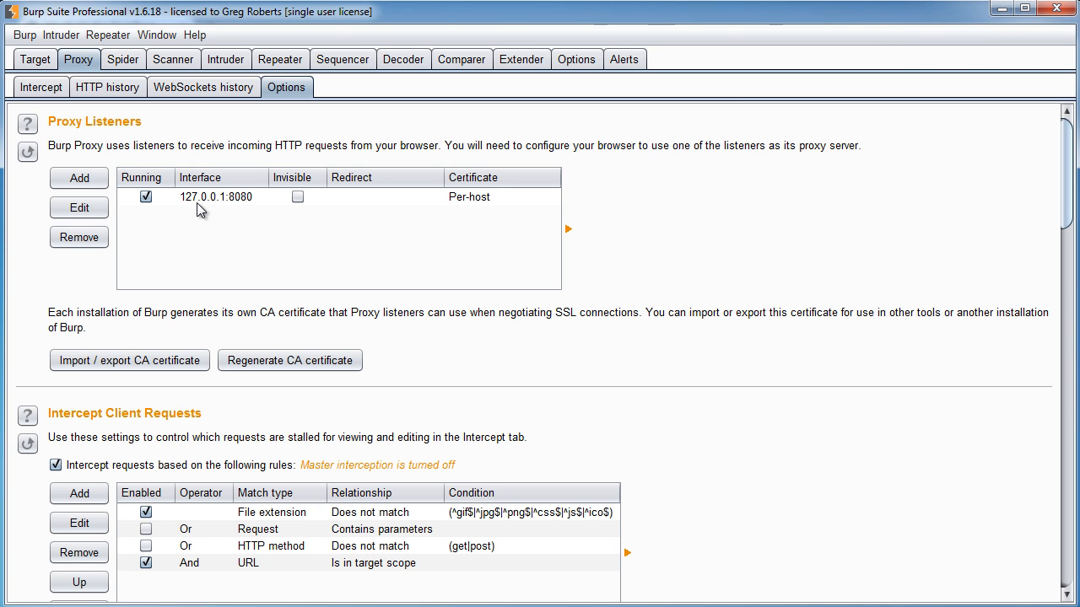
left_click(1001, 9)
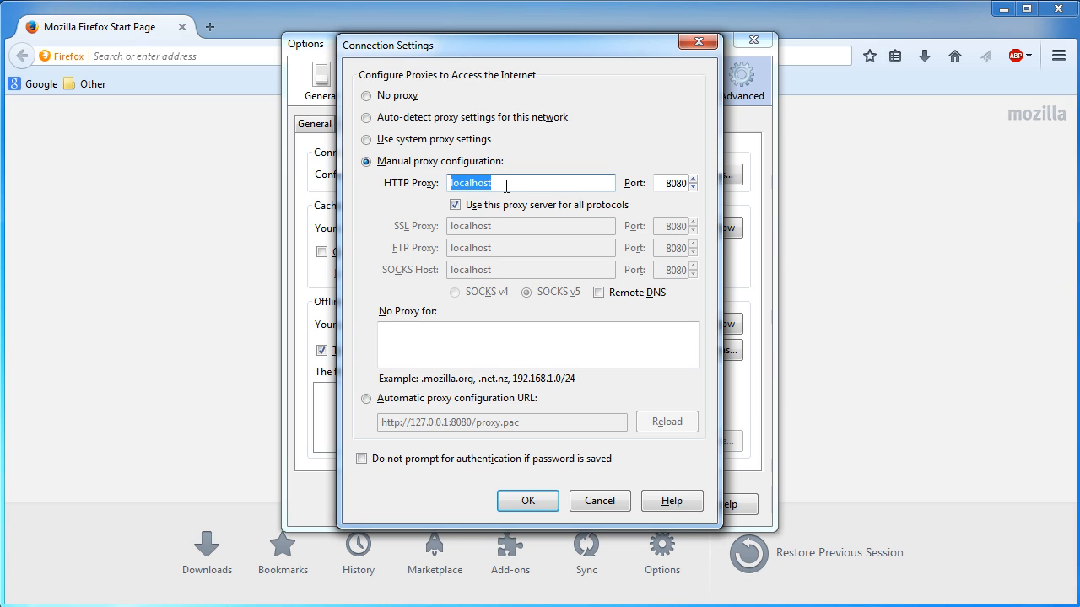
left_click(496, 181)
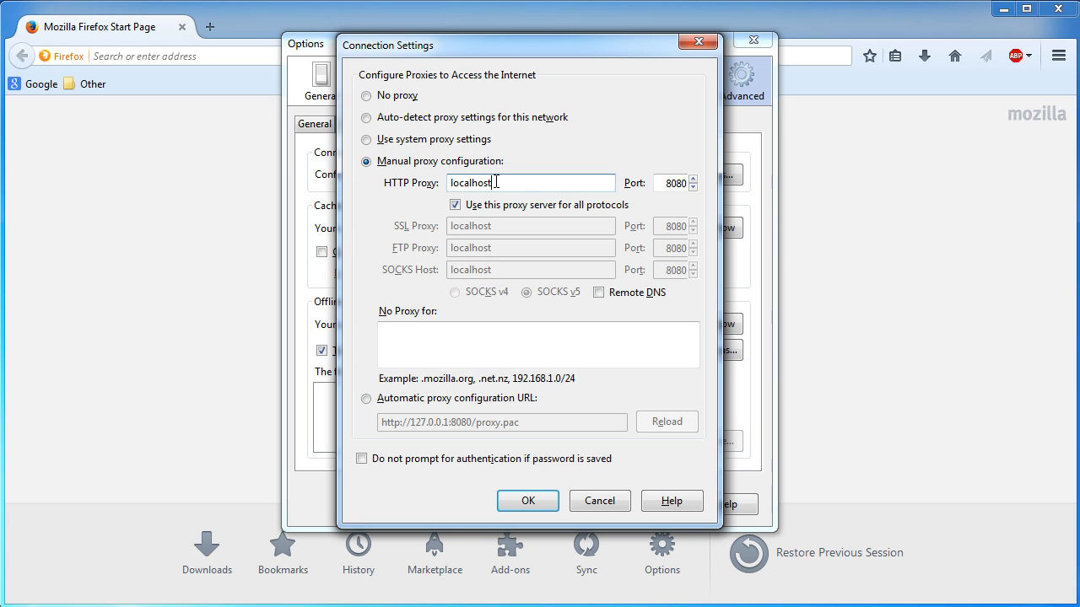
left_click_drag(526, 182, 376, 186)
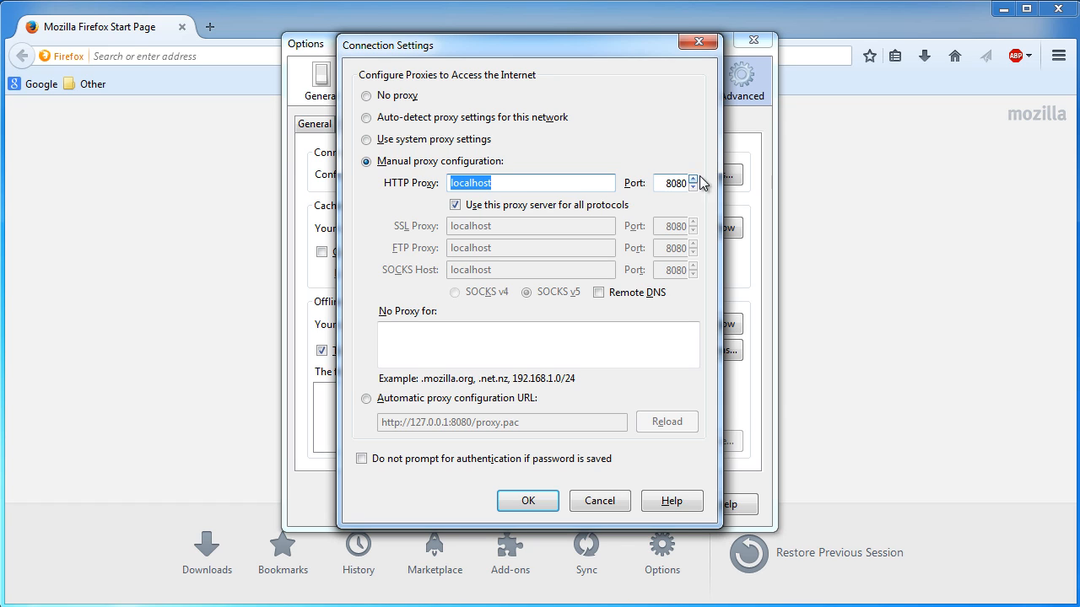
left_click_drag(663, 183, 714, 179)
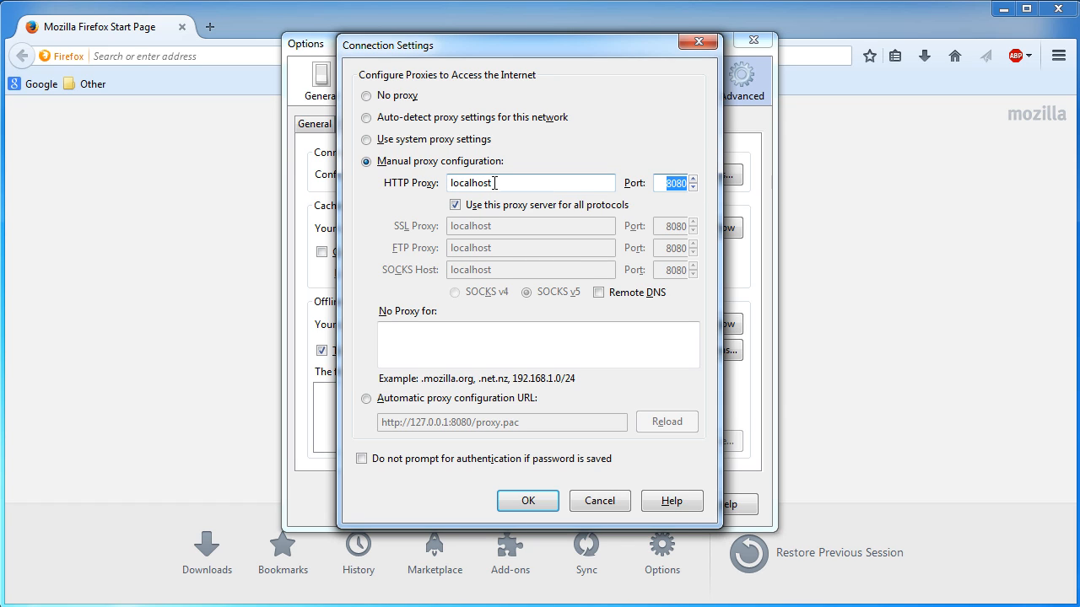
key("alt+Tab")
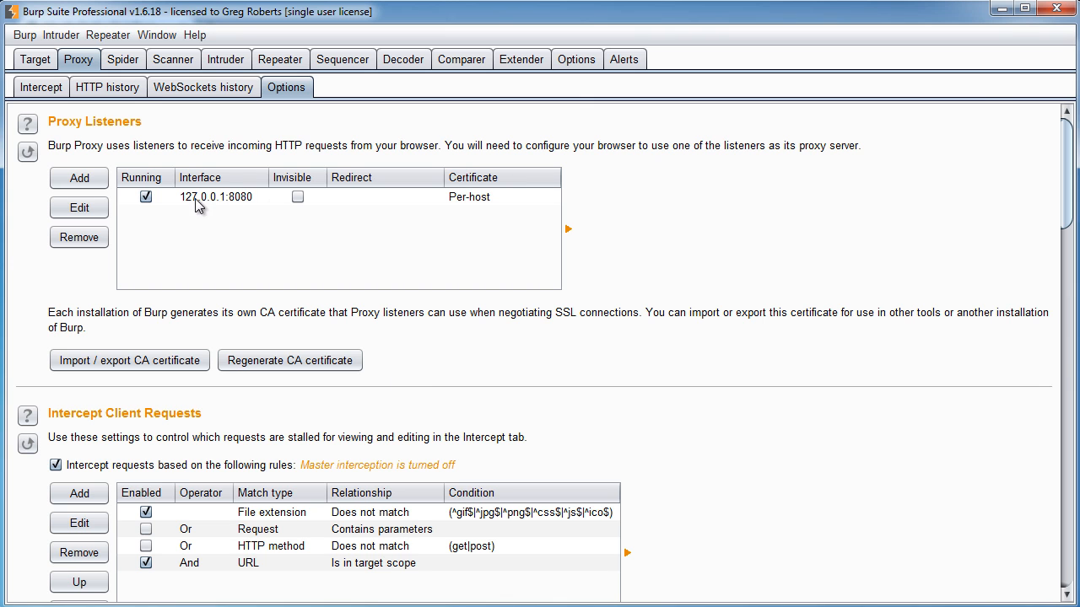
left_click(1001, 9)
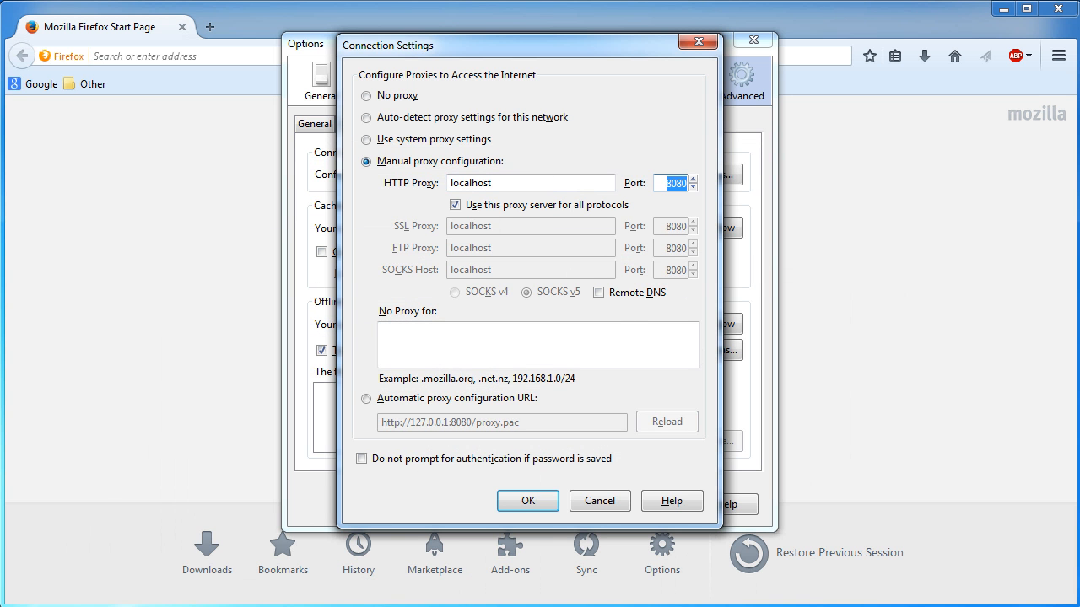
left_click(530, 501)
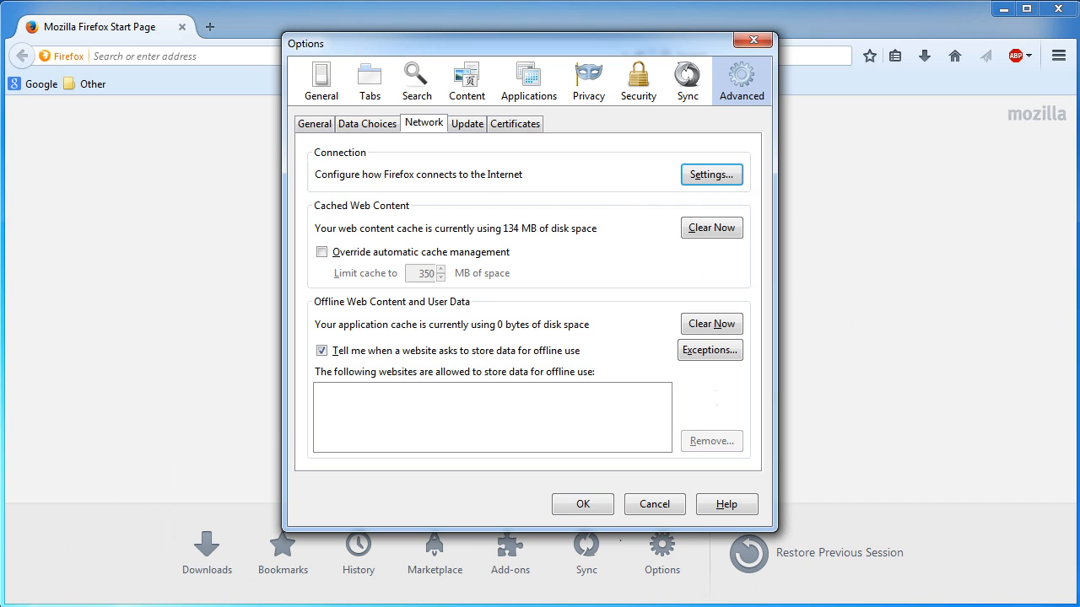
left_click(580, 504)
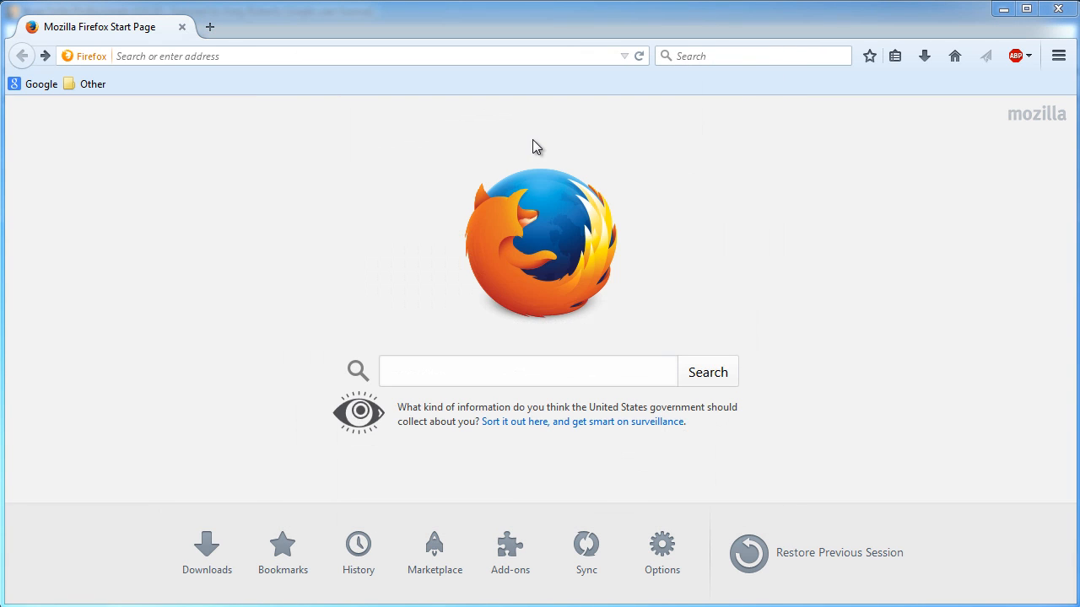
left_click(270, 54)
type("http://192.168.0.7/bWAPP/login.php")
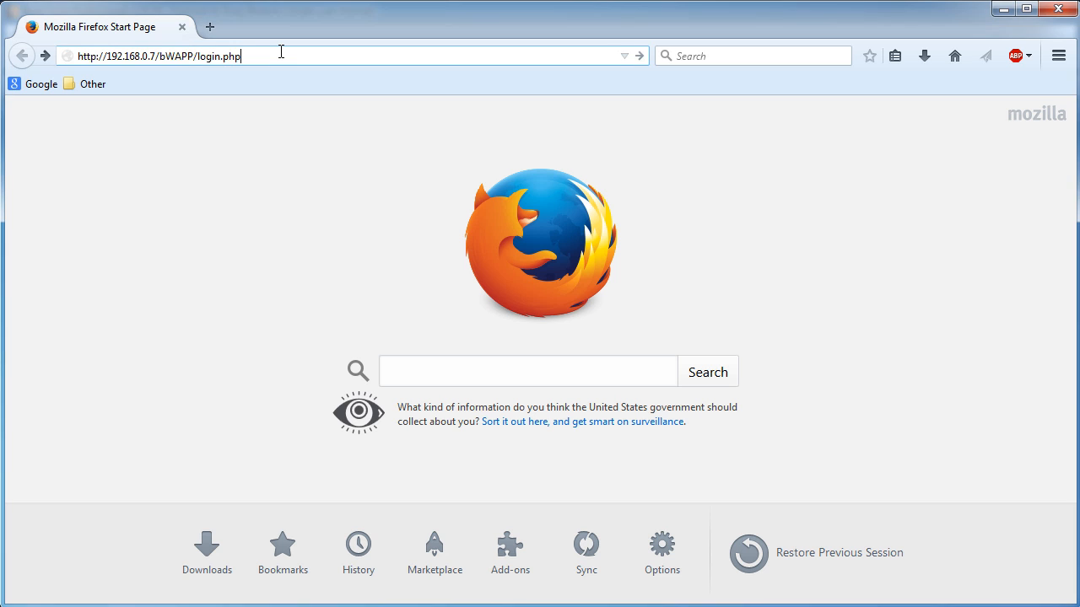
key("Return")
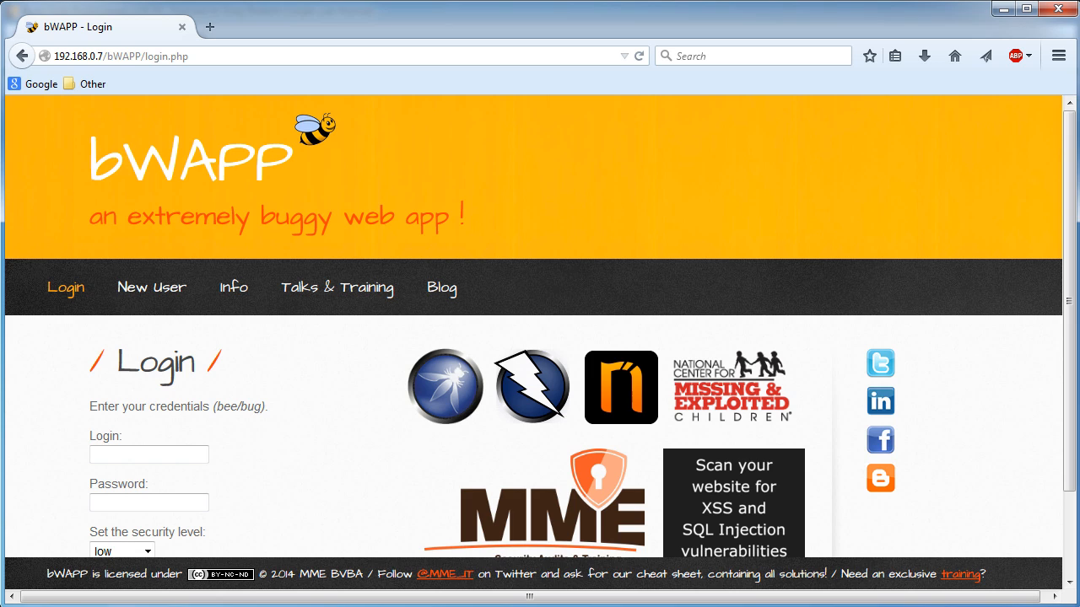
- Switch to Burp Suite and examine the raw response and request of /bWAPP/login.php in the proxy's HTTP history
key("alt+Tab")
left_click(110, 89)
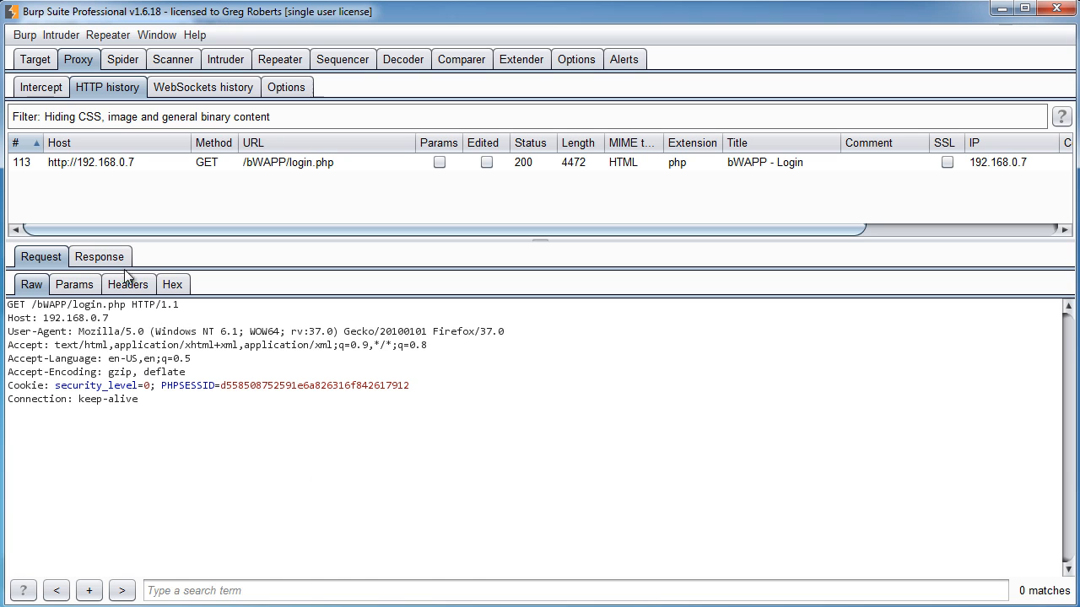
left_click(100, 257)
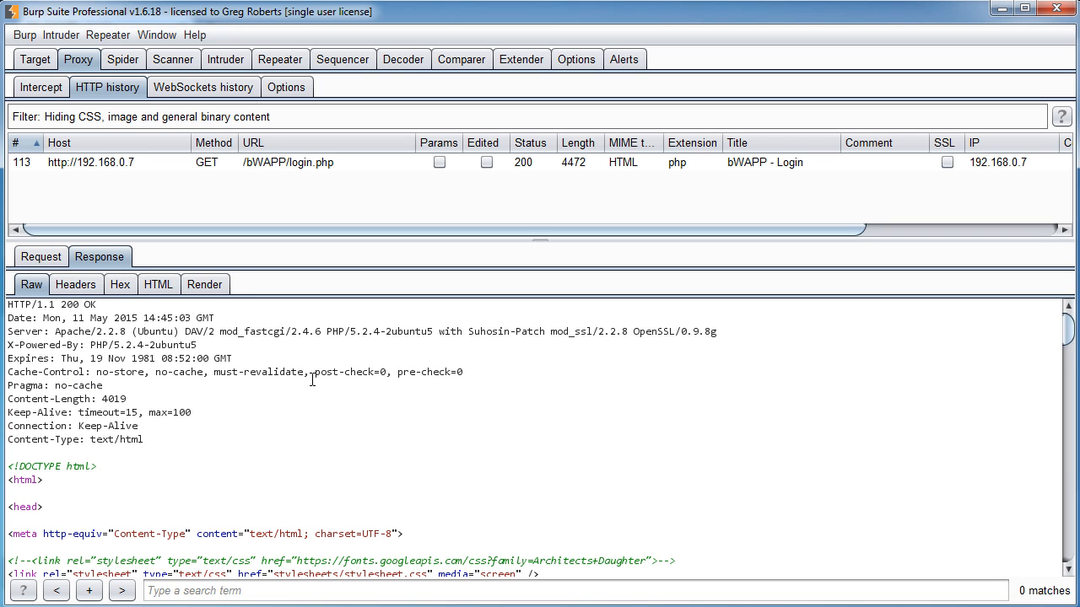
left_click_drag(544, 241, 544, 221)
scroll(314, 405, "down", 9)
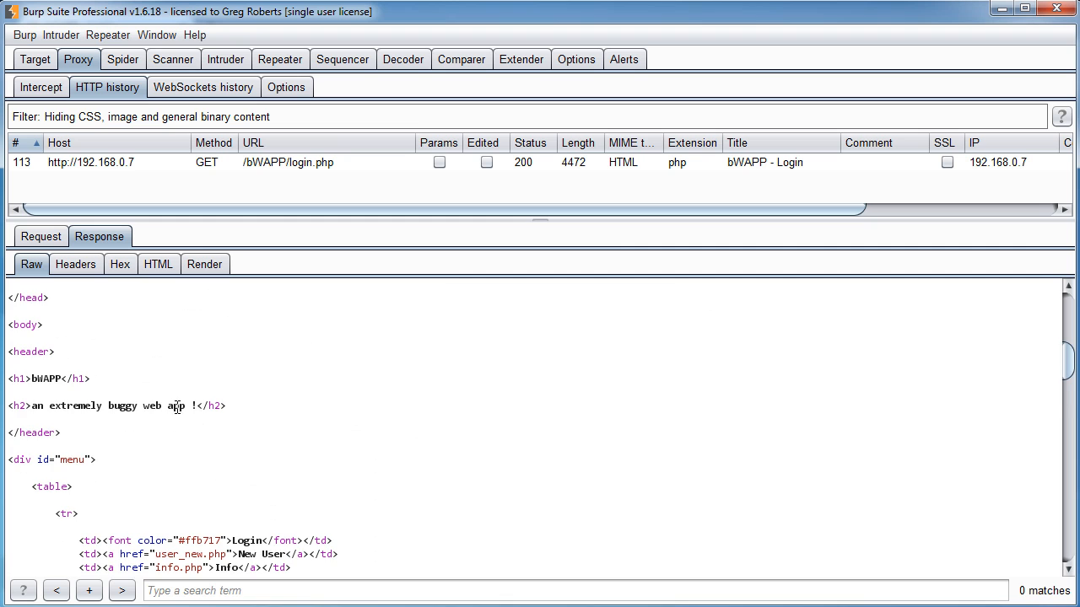
scroll(139, 479, "down", 8)
scroll(152, 477, "down", 11)
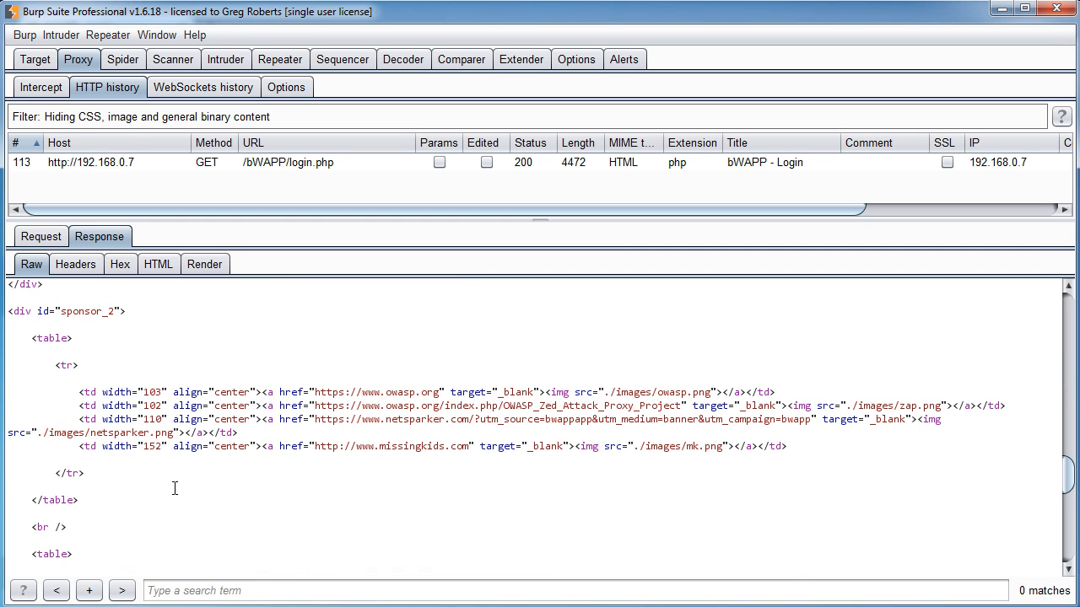
scroll(164, 479, "up", 20)
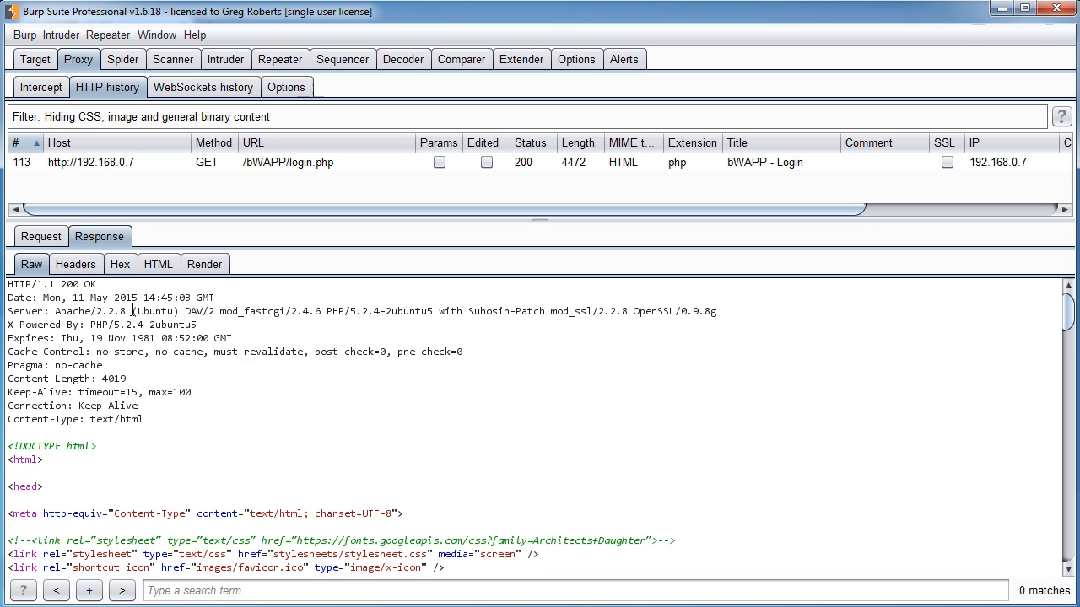
left_click(44, 237)
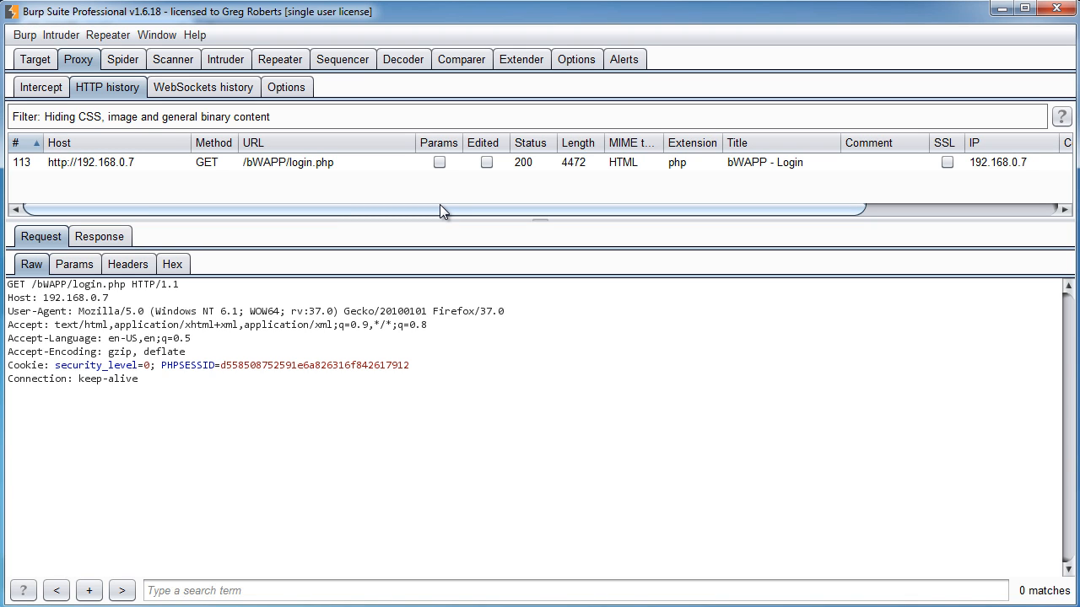
left_click(44, 61)
left_click(164, 60)
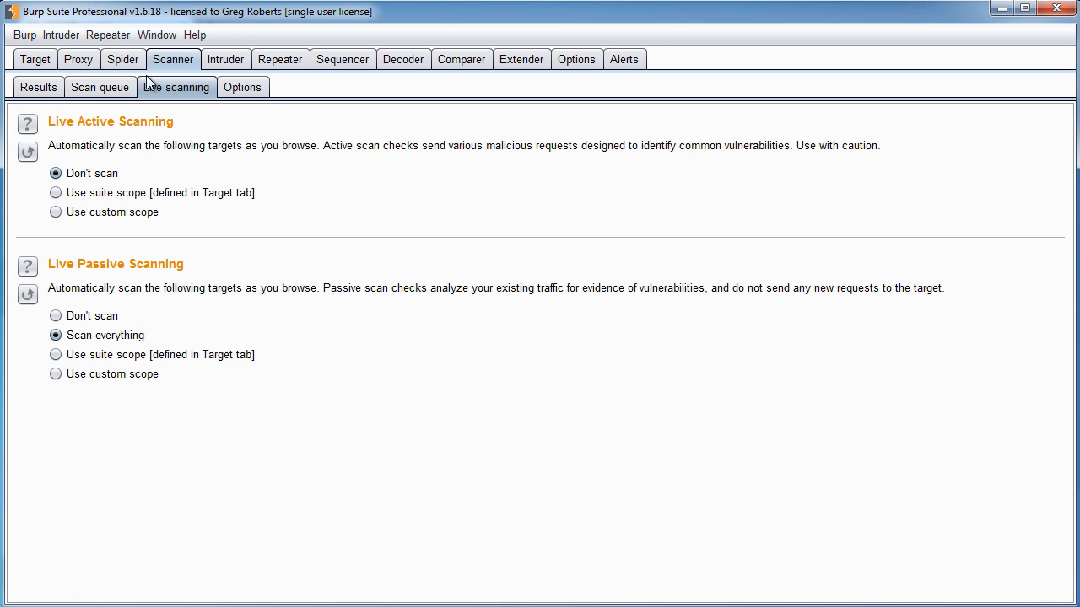
left_click(48, 91)
left_click(16, 115)
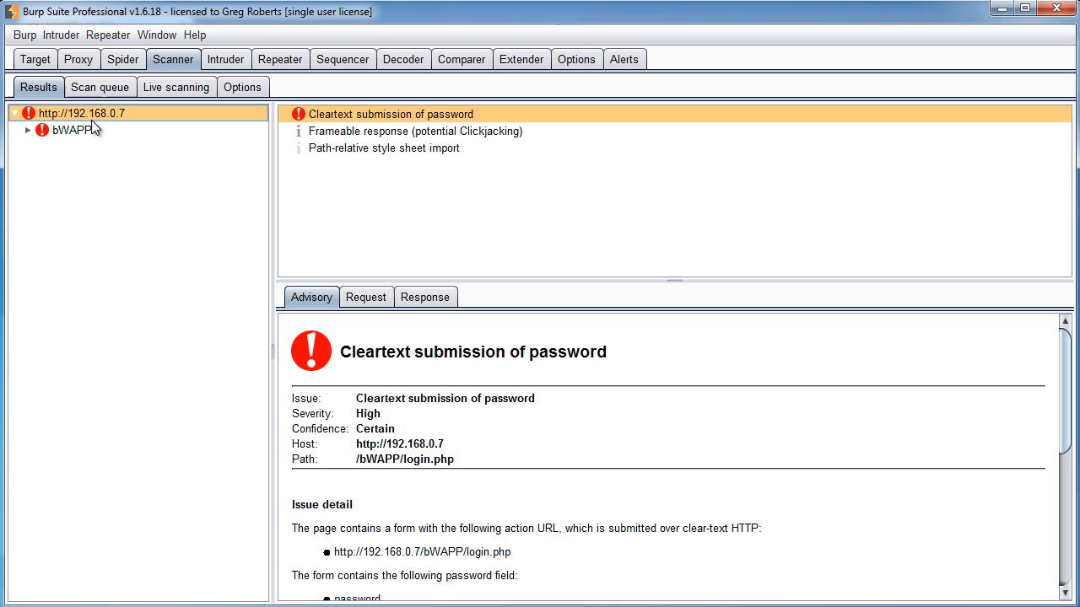
left_click(28, 131)
left_click(78, 59)
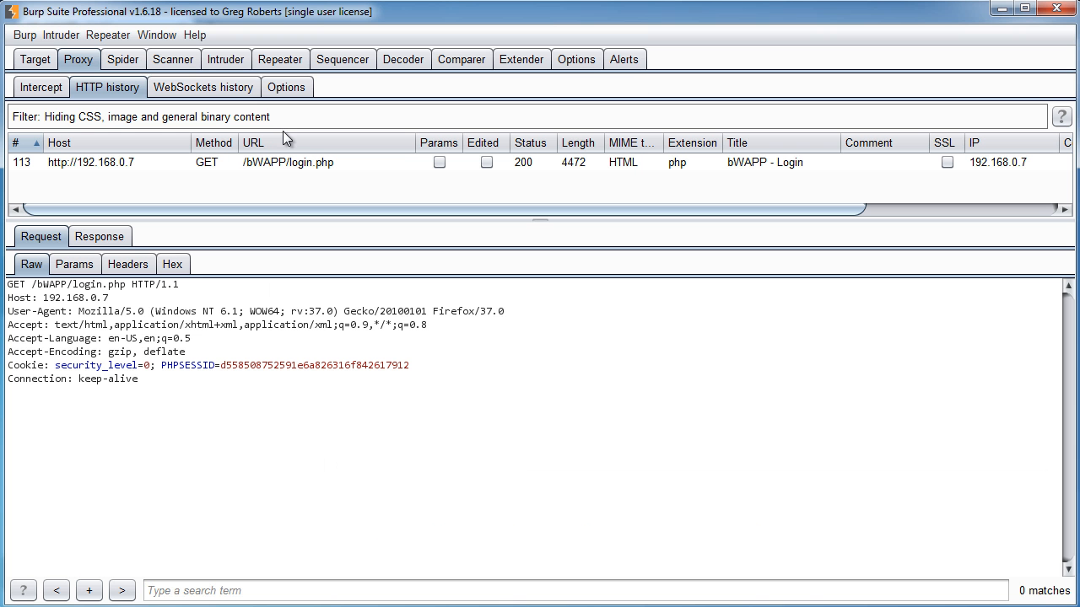